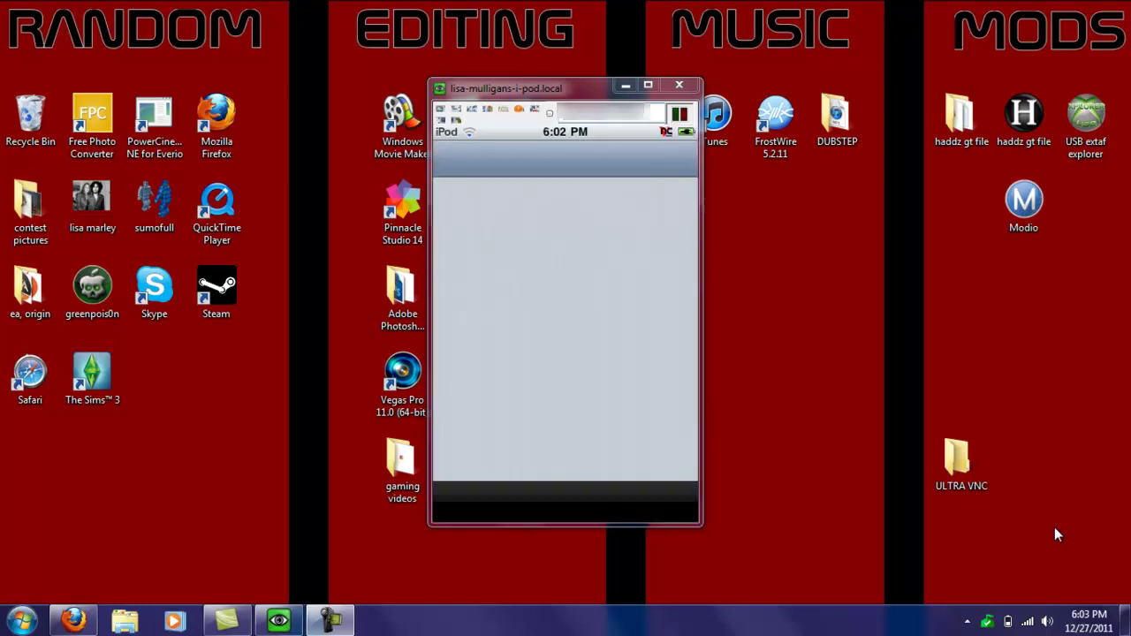
Let Cydia finish loading its Home page, then switch to its Search tab
left_click(329, 620)
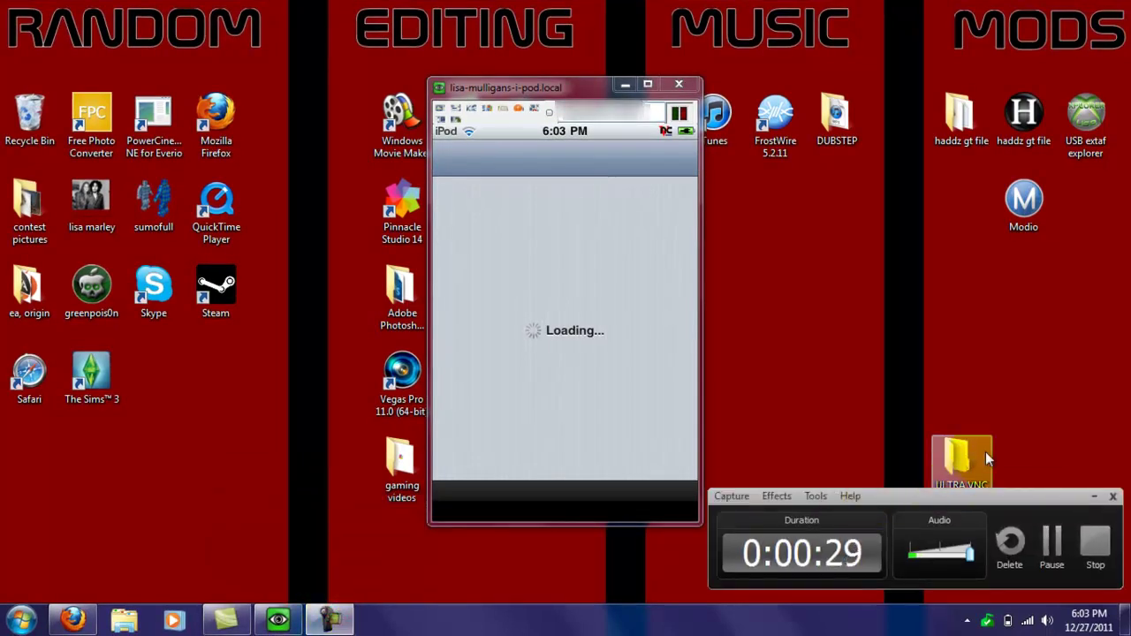
left_click(1052, 541)
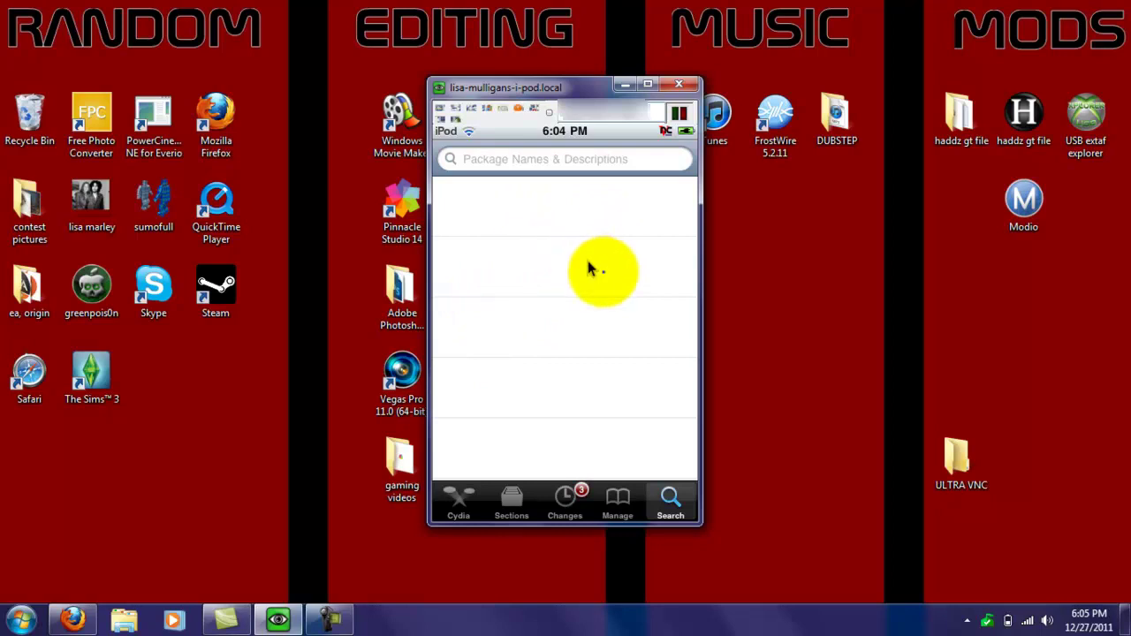
Search Cydia's packages for 'Veency'
left_click(595, 166)
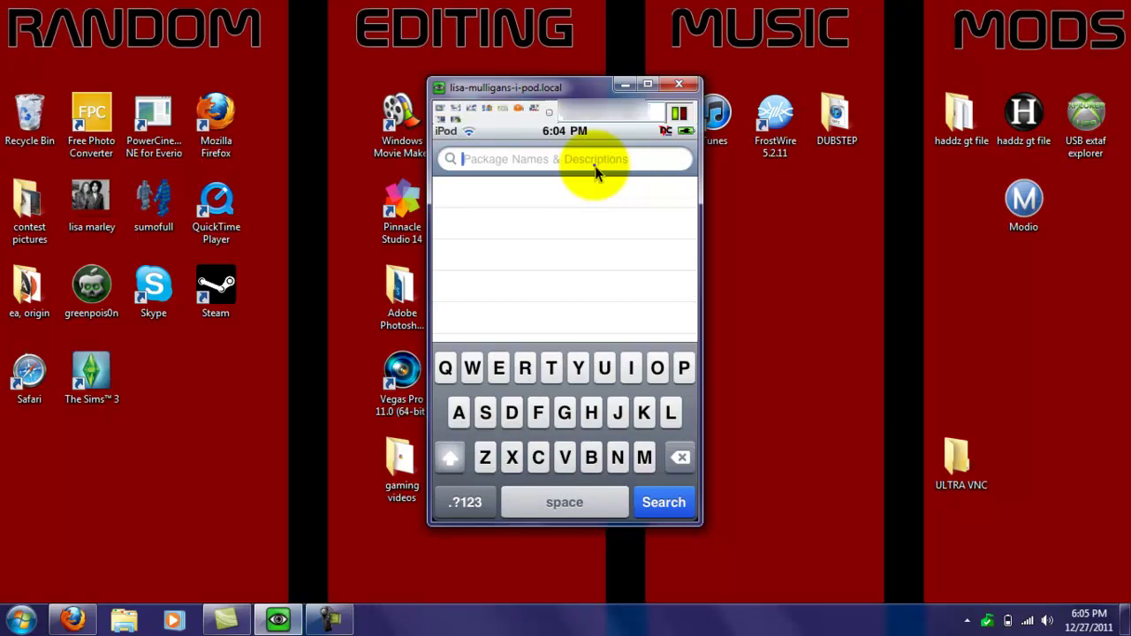
type("Ve")
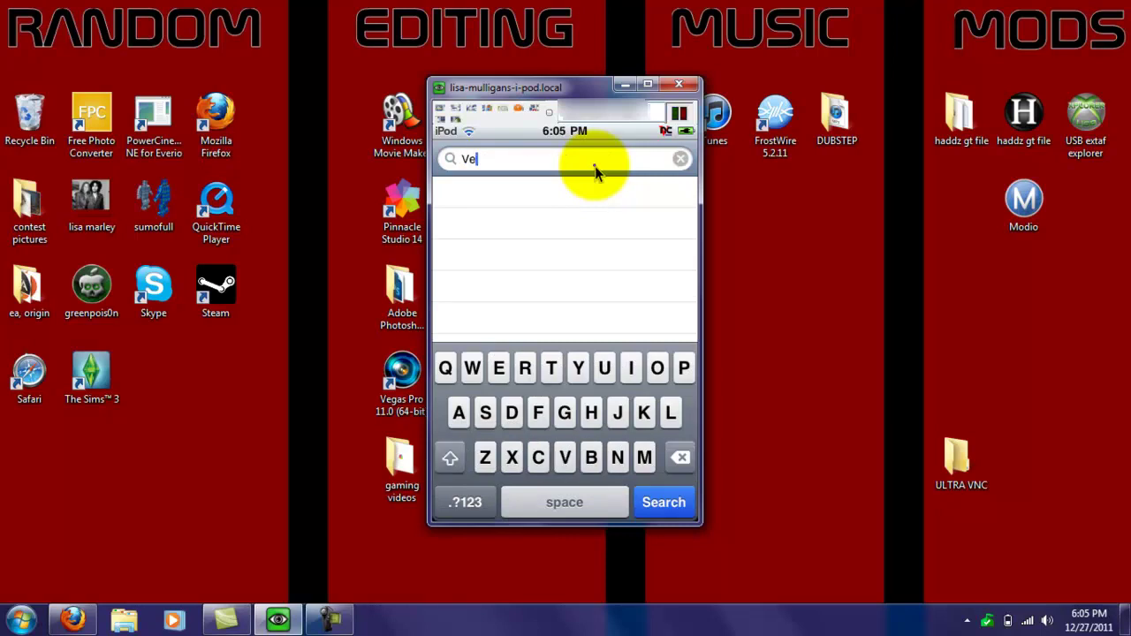
type("en")
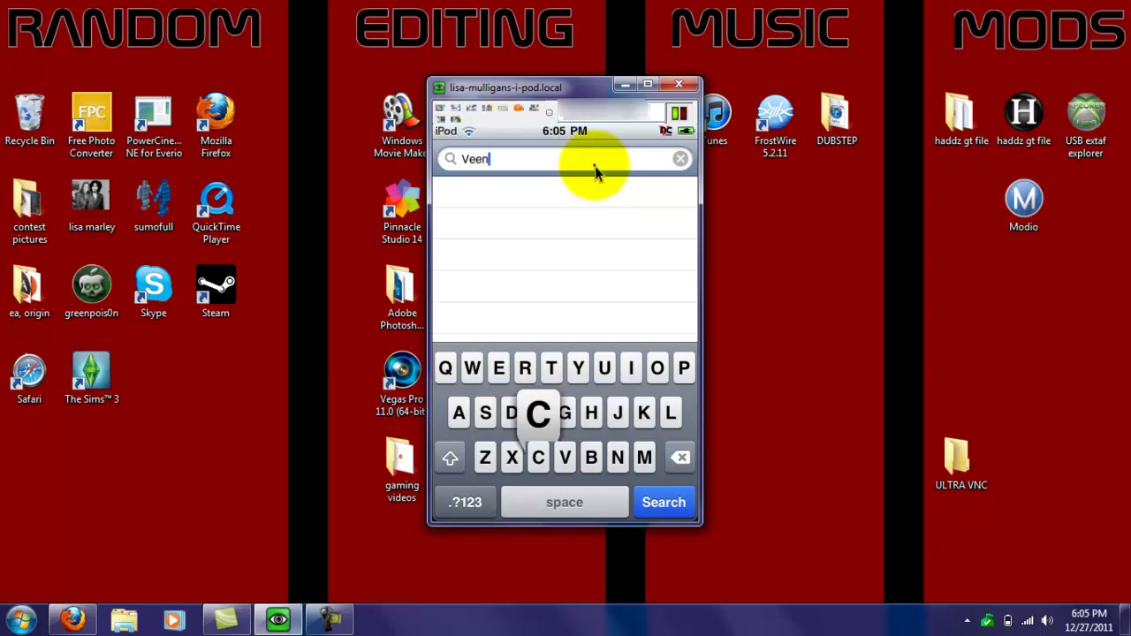
type("cy")
key("Return")
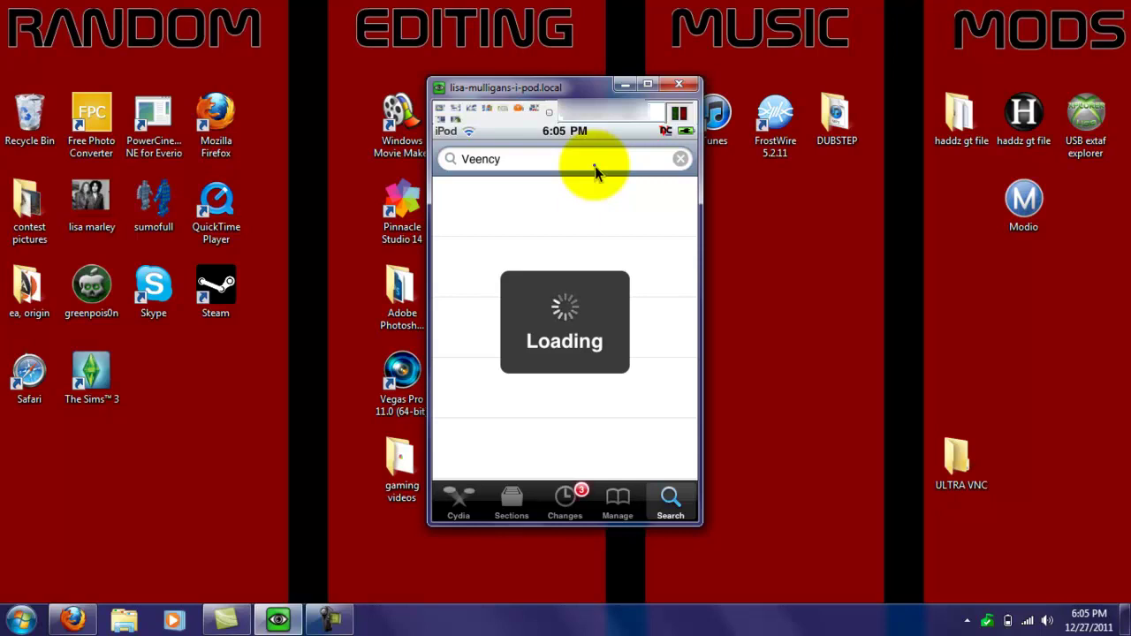
left_click(330, 619)
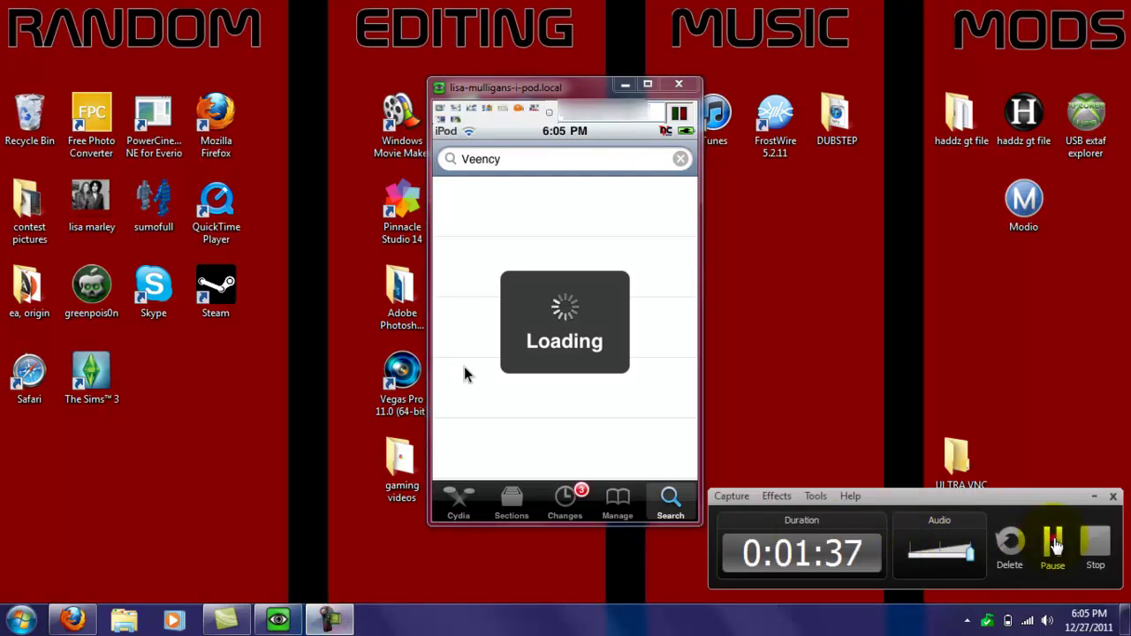
Open the Veency result to view its Details page, version 0.9.3378-1
left_click(1051, 543)
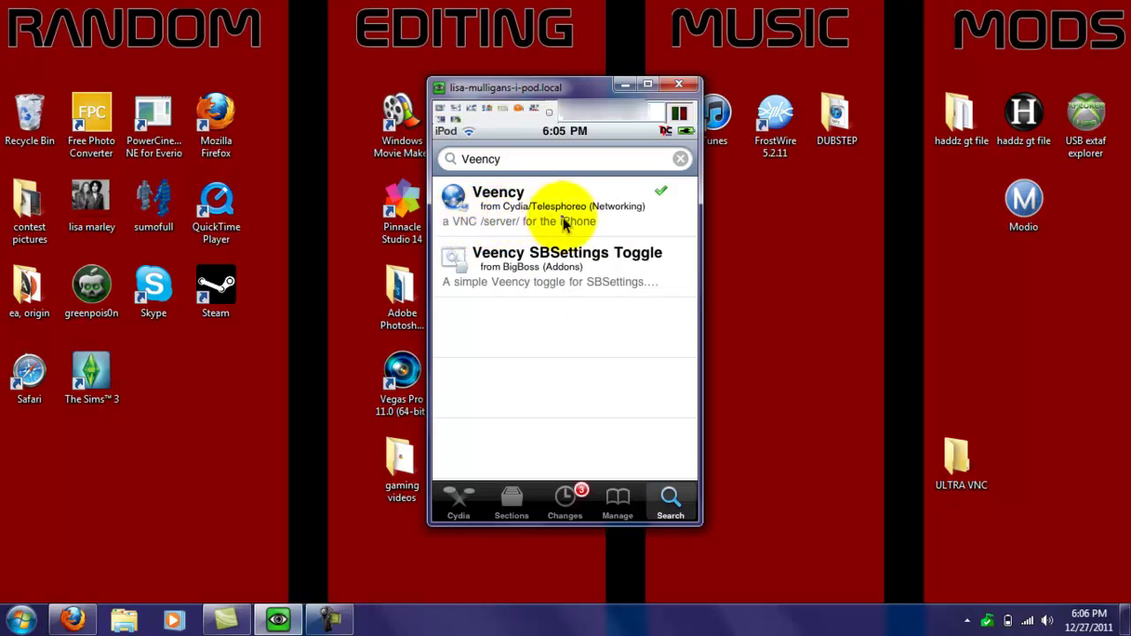
left_click(501, 204)
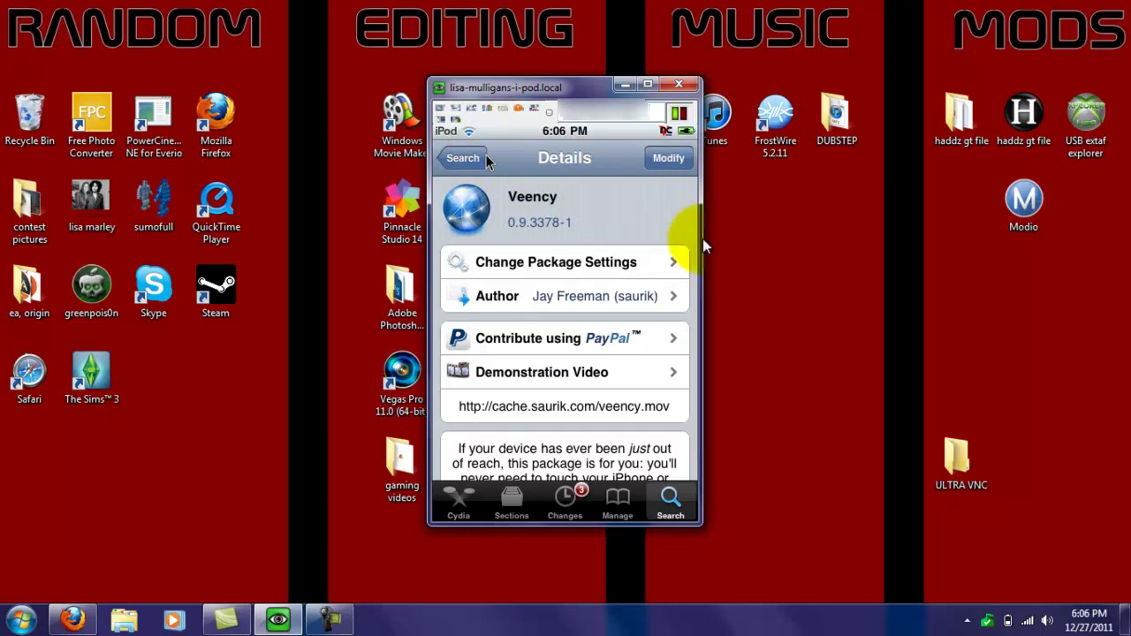
Return the iPod to its home screen and open the ULTRA VNC desktop folder
right_click(576, 242)
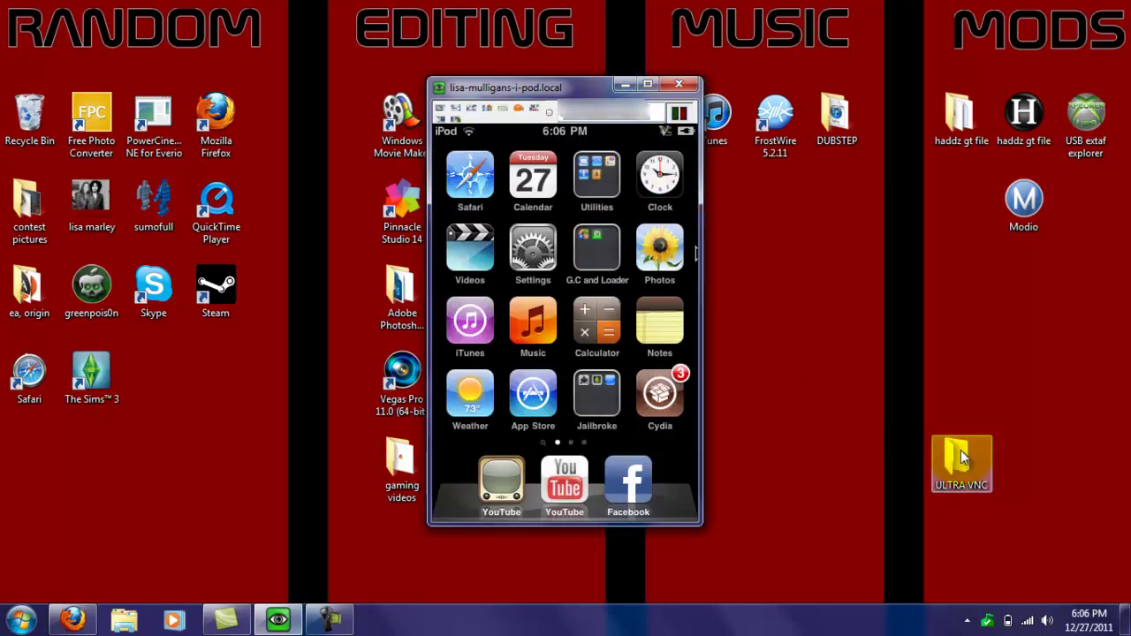
left_click_drag(963, 457, 839, 375)
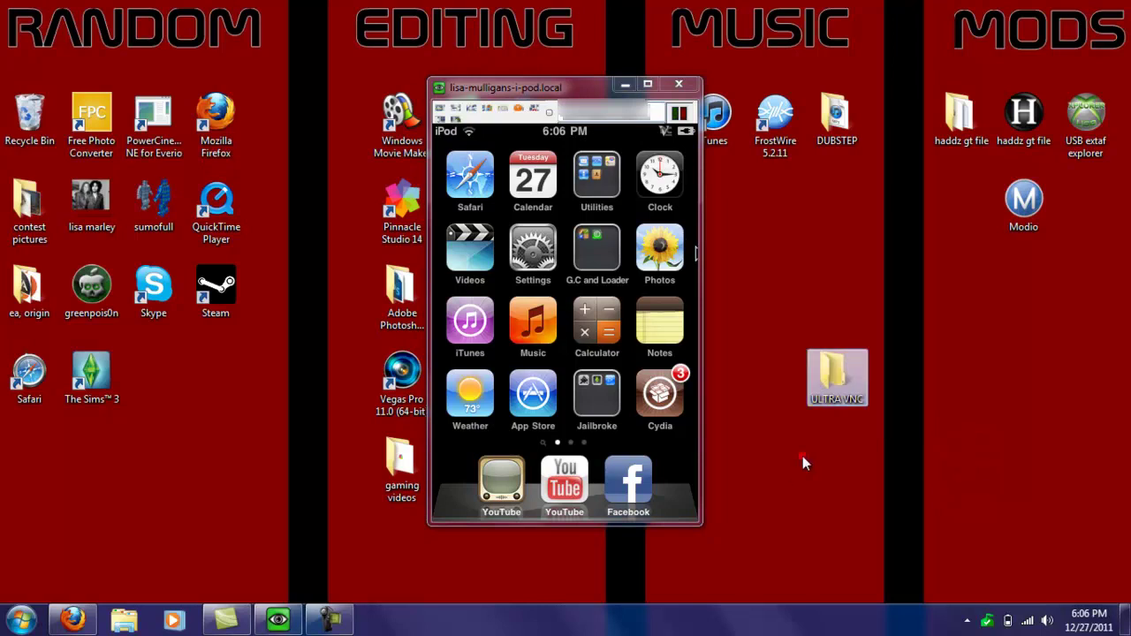
left_click(802, 456)
double_click(836, 378)
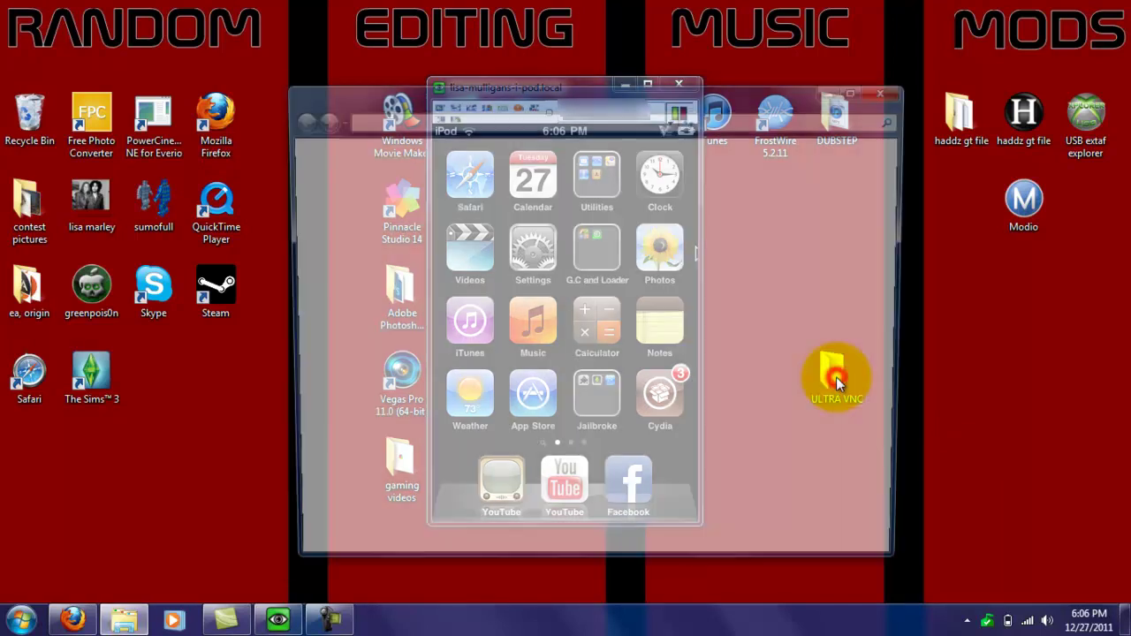
Arrange the ULTRA VNC folder and iPod mirror windows side by side, selecting the UltraVNC Viewer shortcut
left_click_drag(761, 96, 935, 116)
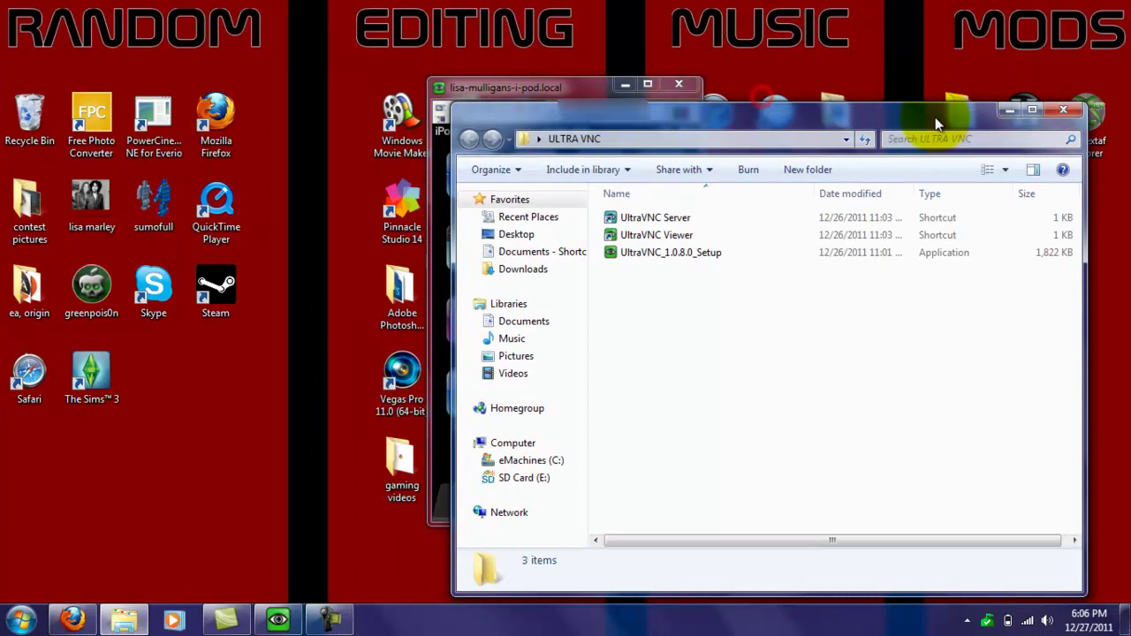
left_click(587, 87)
left_click_drag(583, 89, 270, 101)
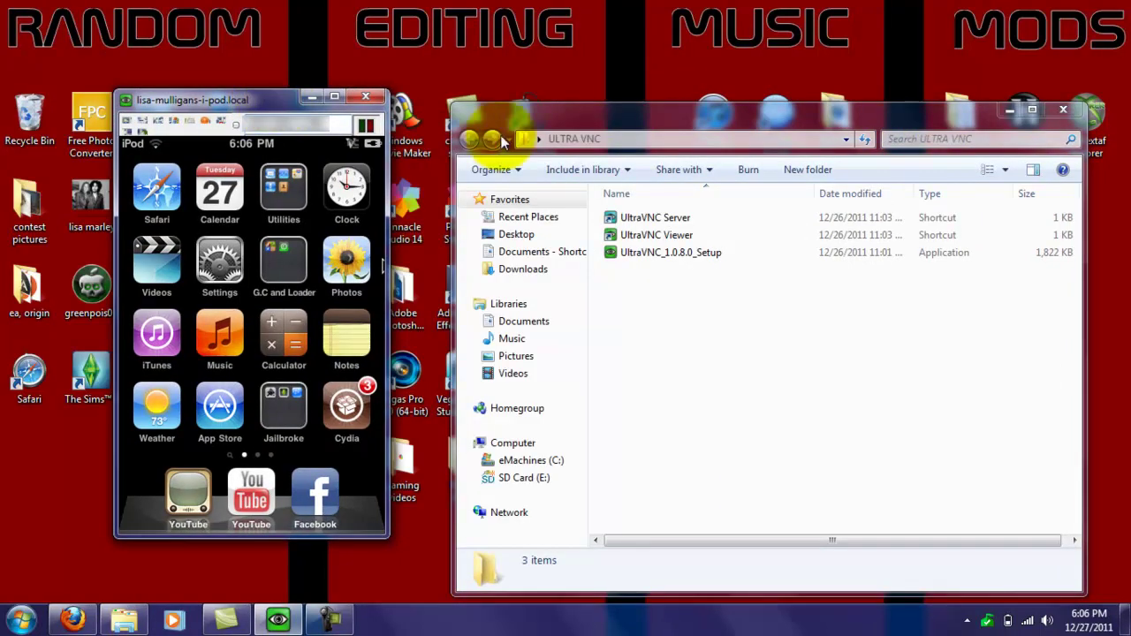
left_click_drag(587, 120, 541, 96)
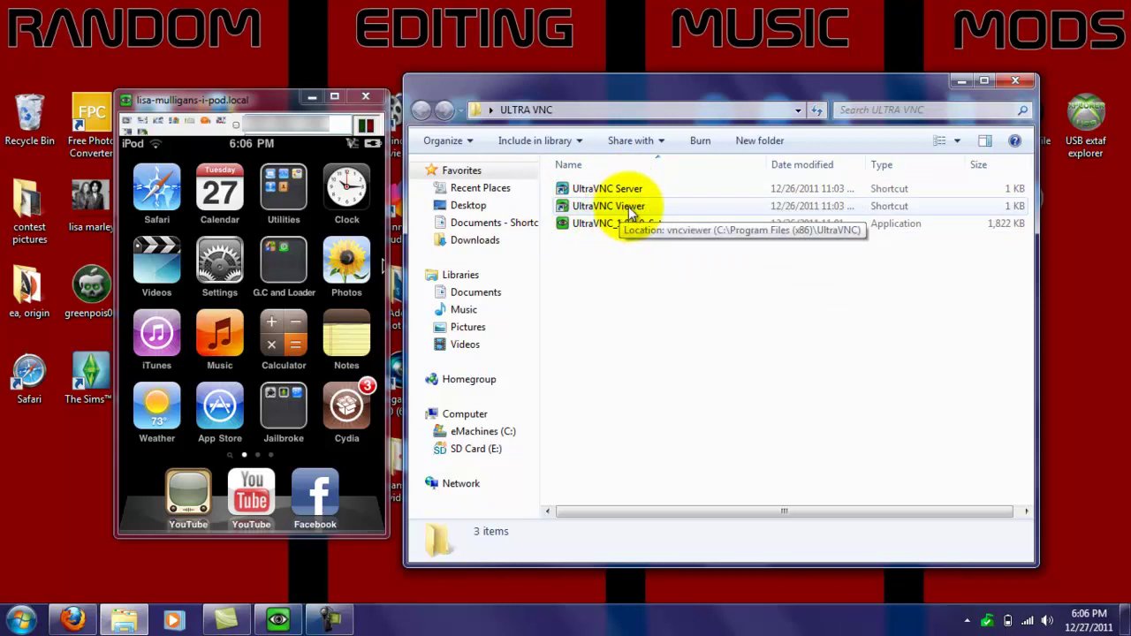
left_click_drag(629, 207, 634, 343)
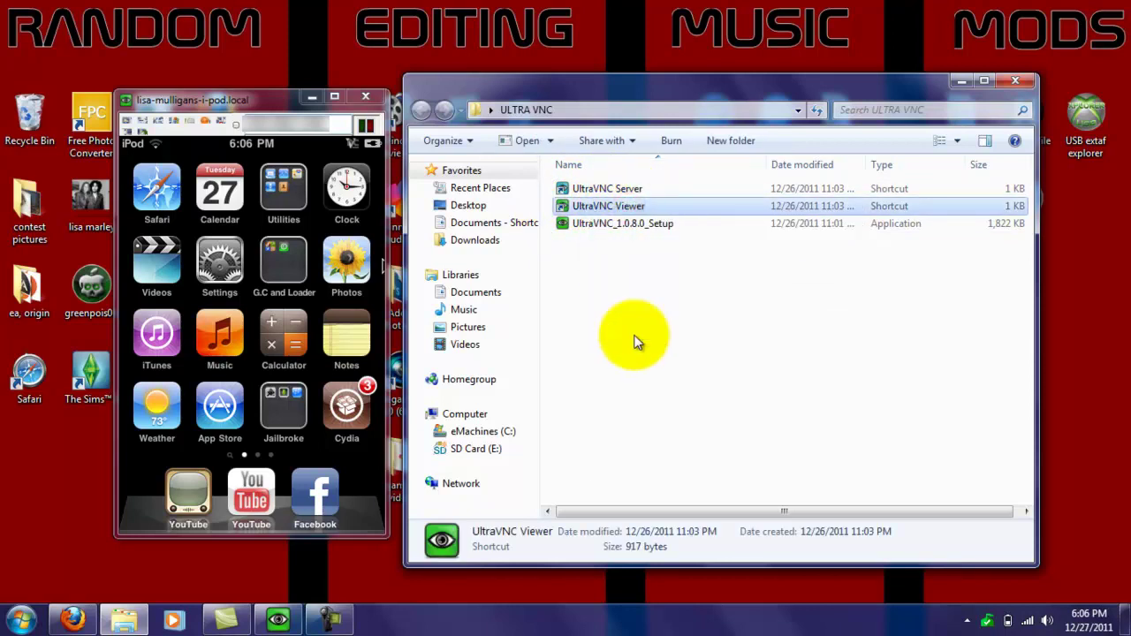
Launch UltraVNC Viewer and centre the iPod mirror window over its connection dialog
double_click(625, 205)
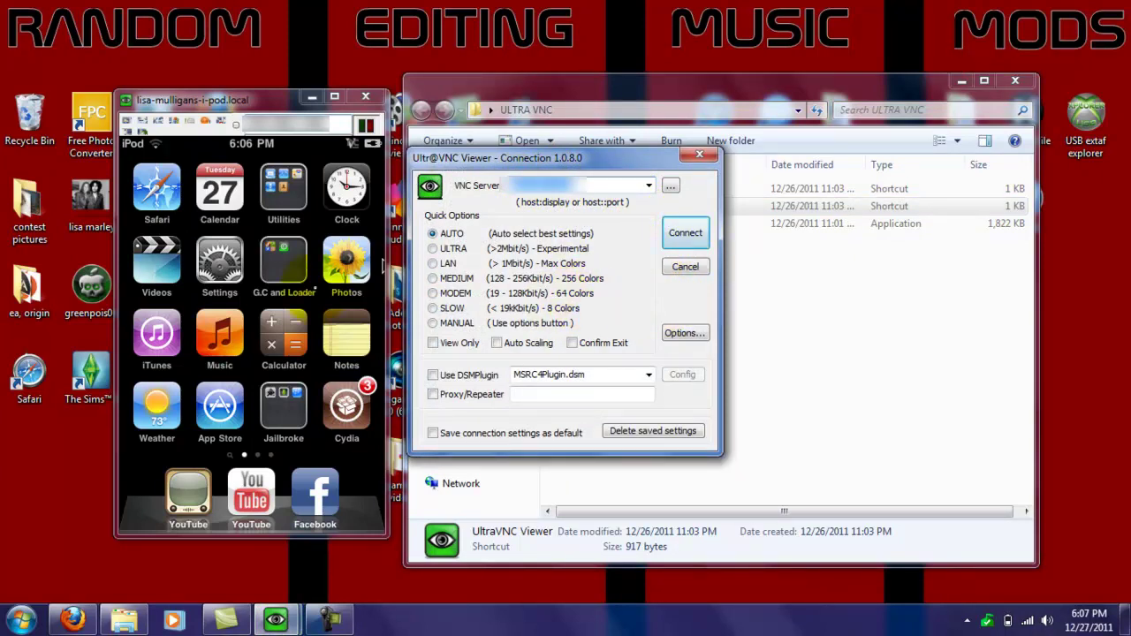
left_click(298, 285)
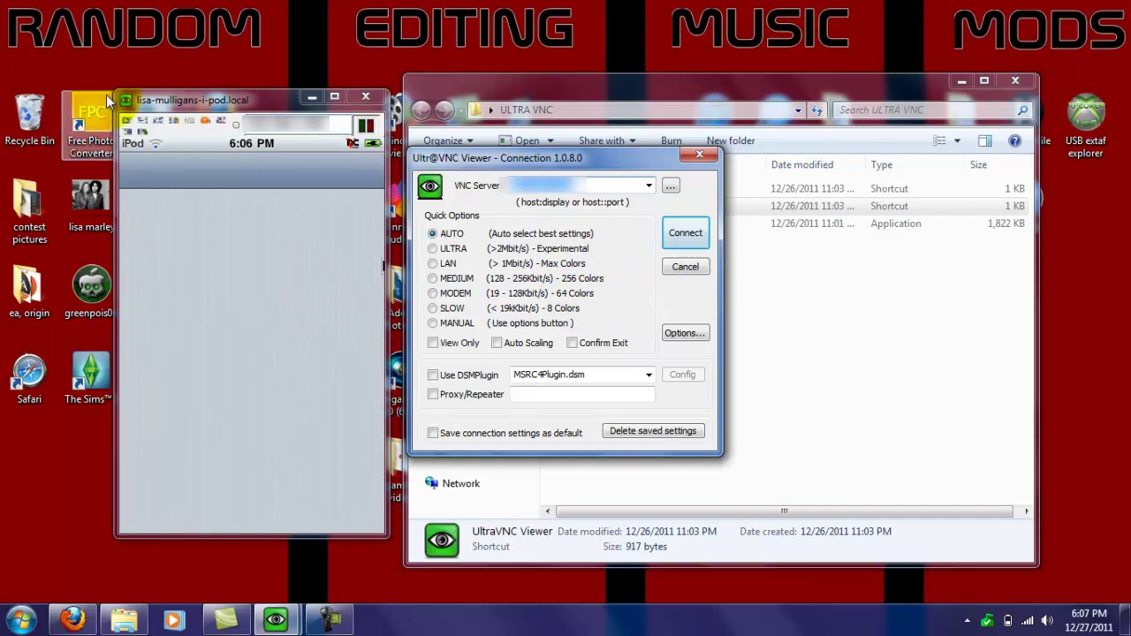
left_click_drag(189, 102, 455, 104)
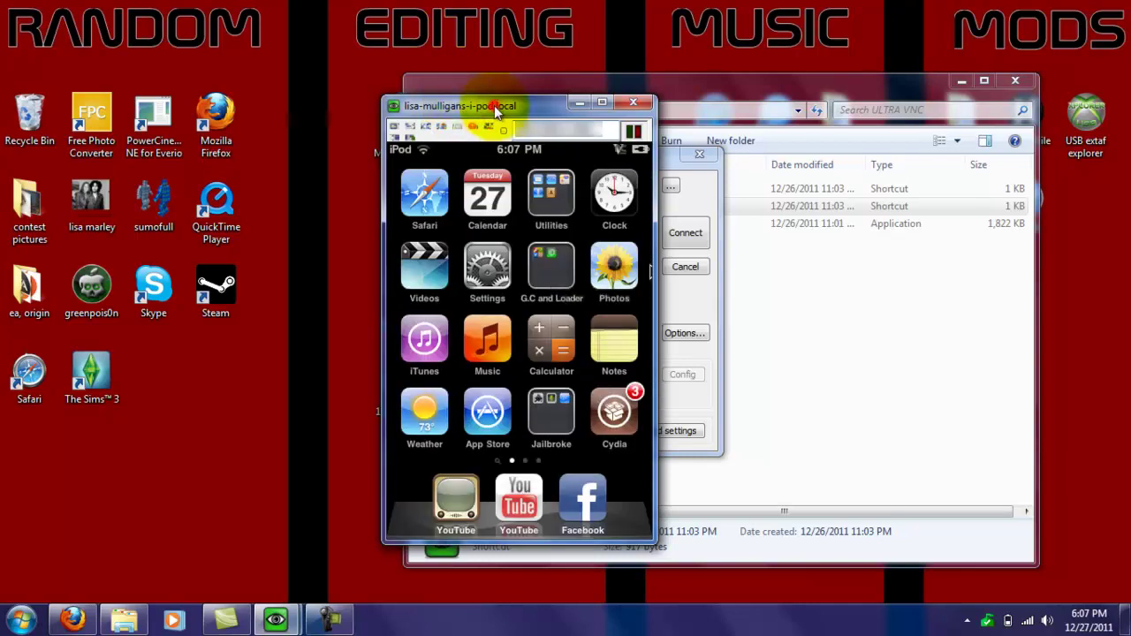
Start a new connection to the iPod and close the older duplicate mirror window
left_click_drag(494, 105, 255, 91)
left_click(683, 233)
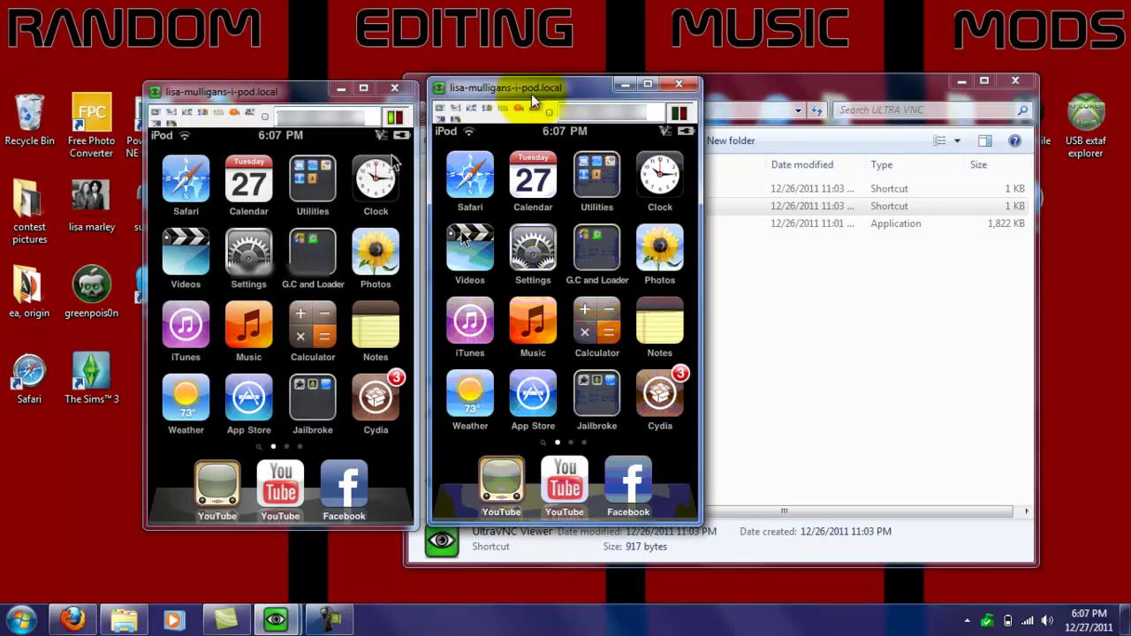
left_click(395, 91)
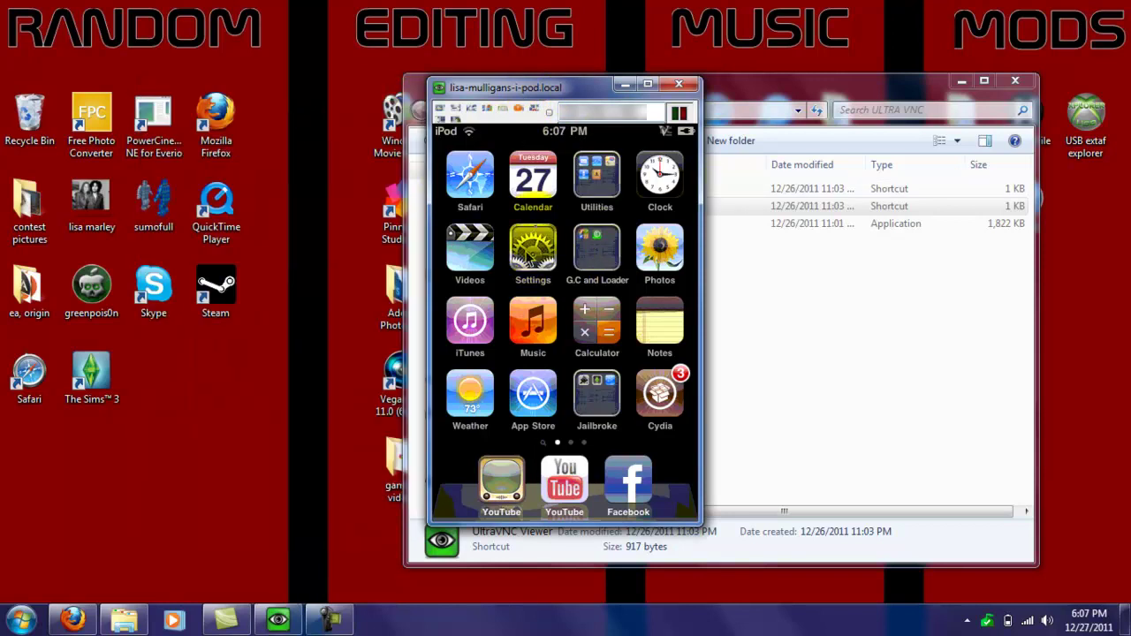
Page through the iPod home screens and back to the first page
left_click(537, 265)
scroll(545, 305, "down", 1)
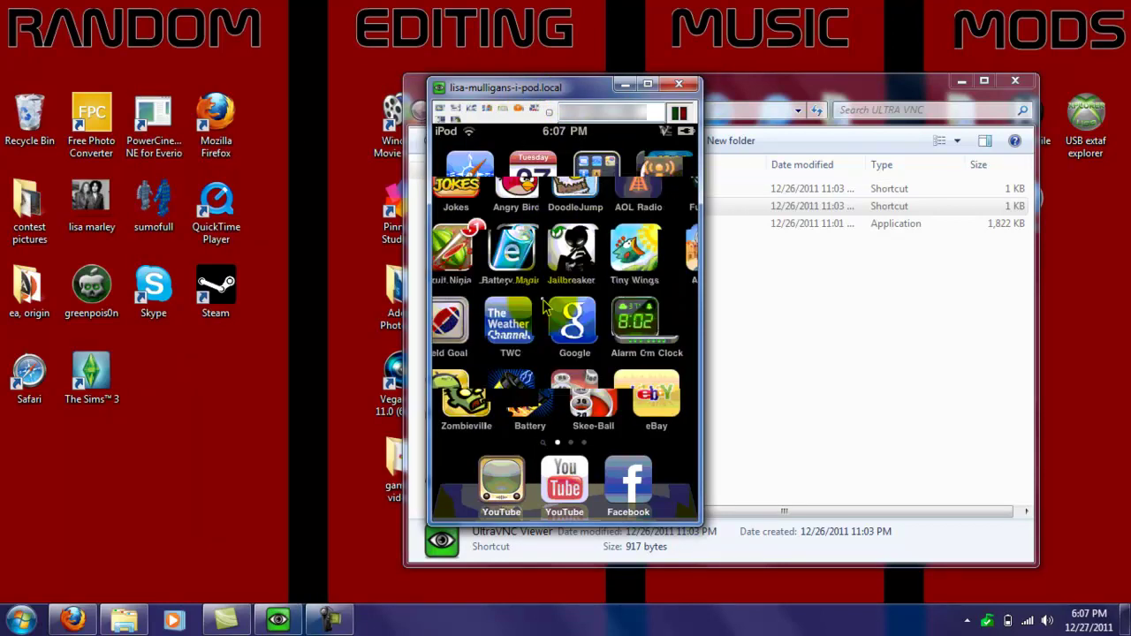
scroll(545, 305, "down", 1)
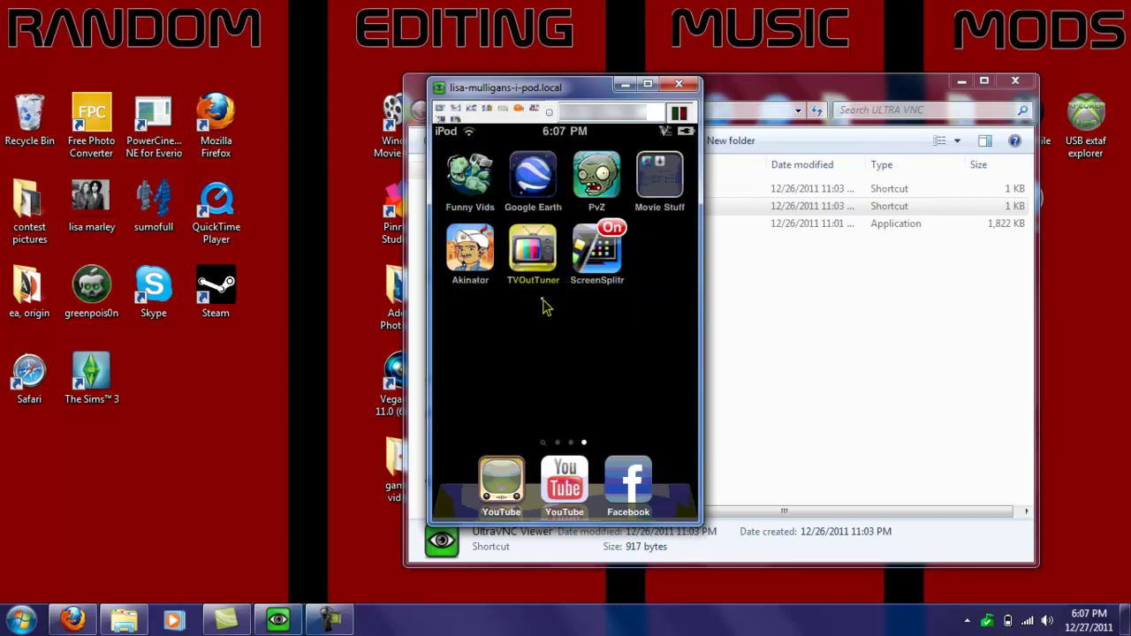
scroll(545, 305, "up", 1)
scroll(545, 305, "up", 1)
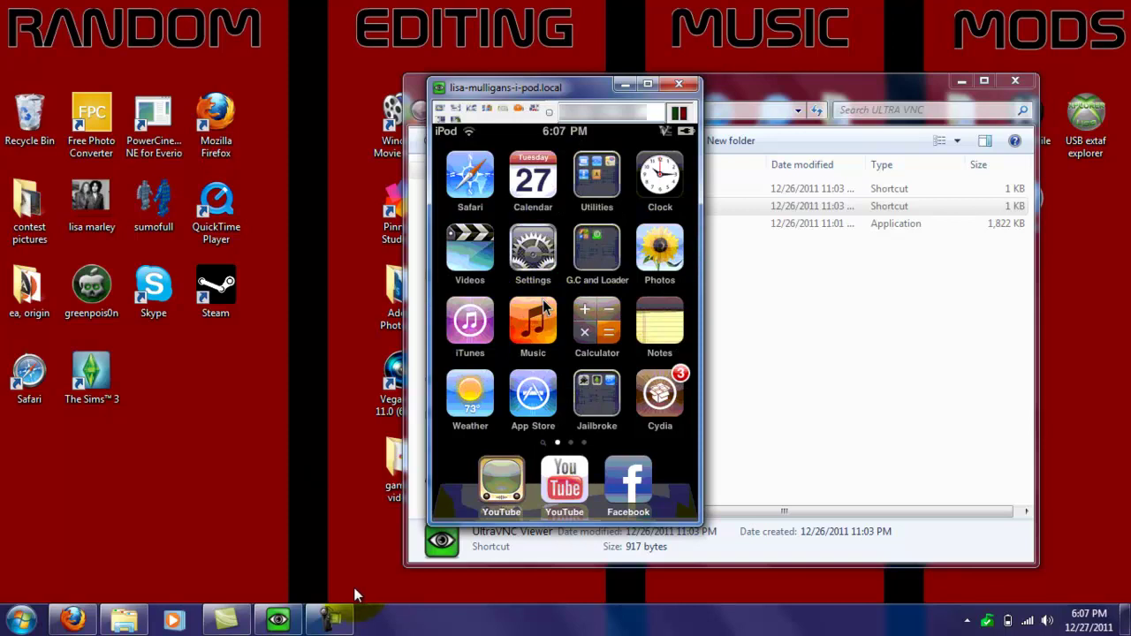
left_click(344, 622)
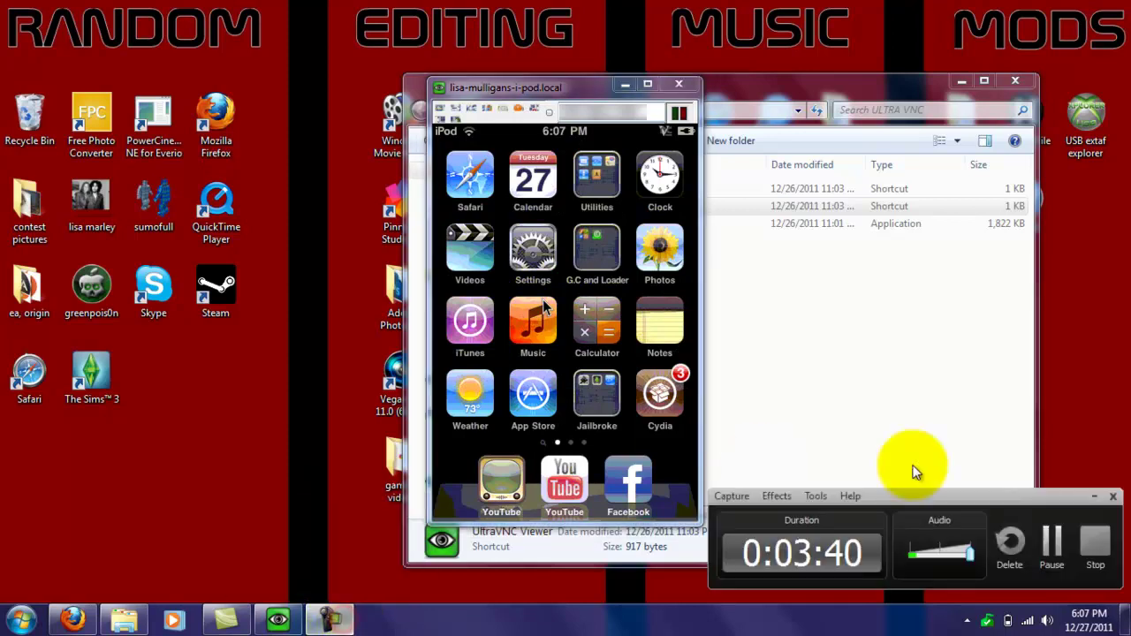
left_click(1093, 499)
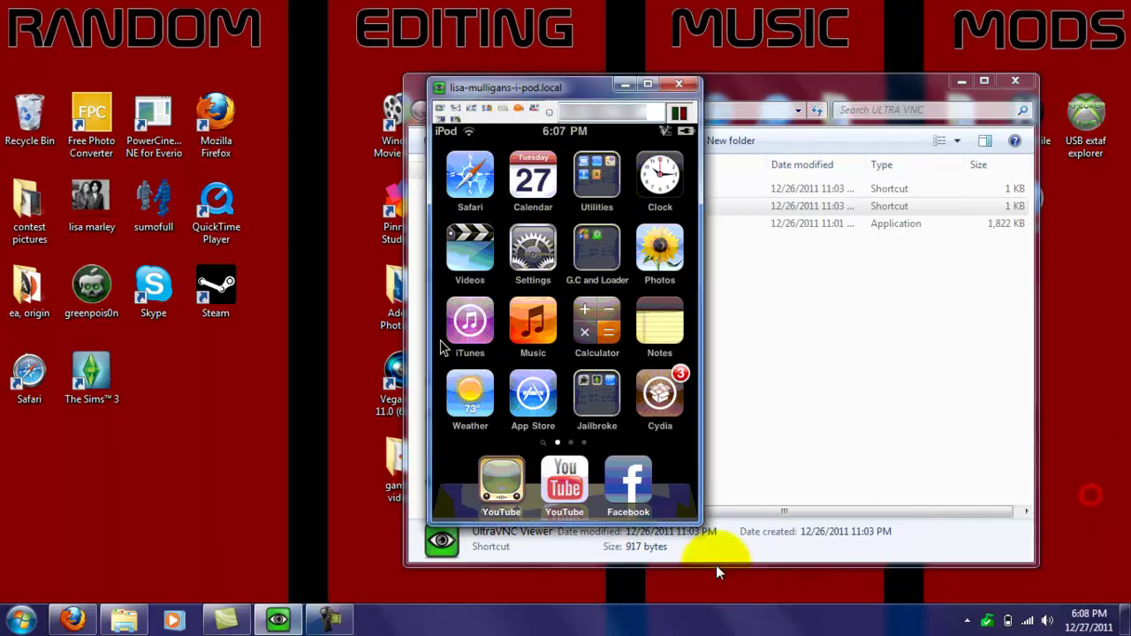
left_click(334, 623)
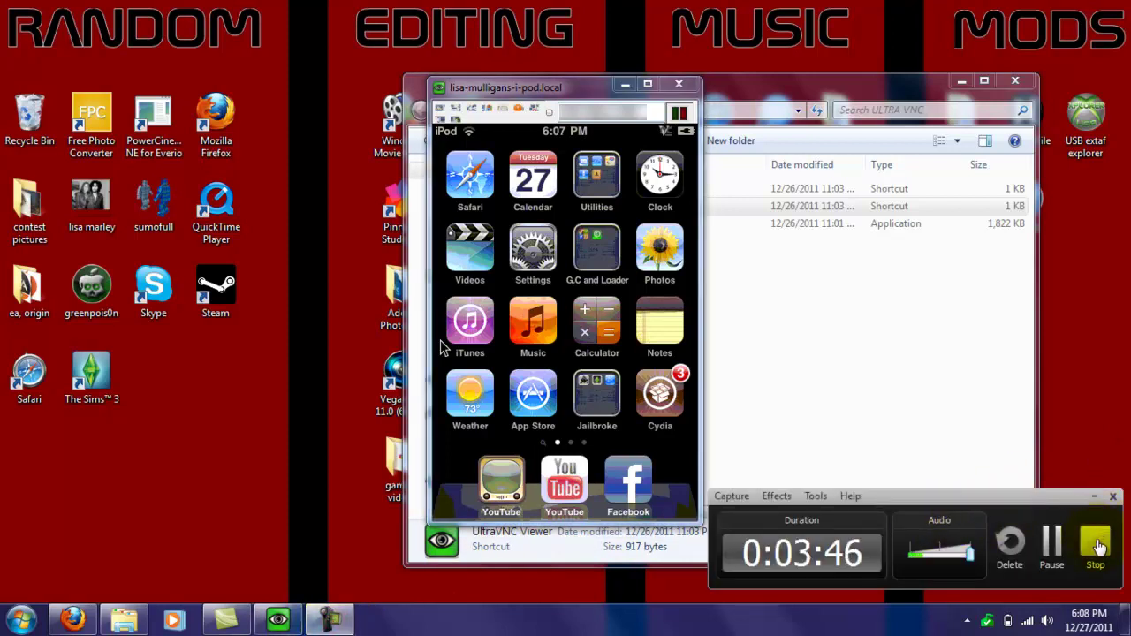